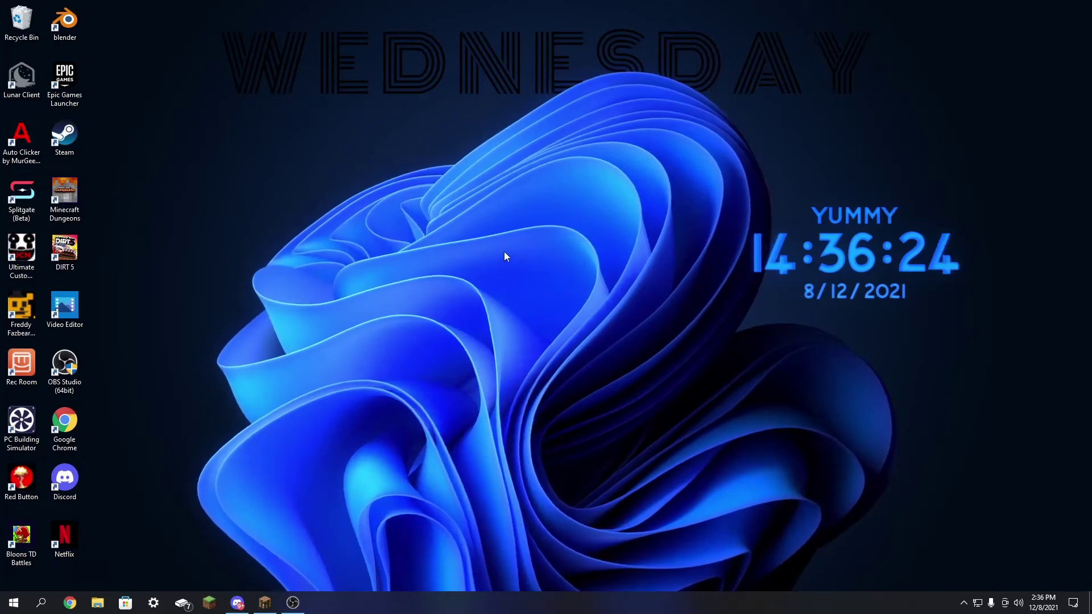
- Open NVIDIA Control Panel from the desktop right-click menu
right_click(504, 252)
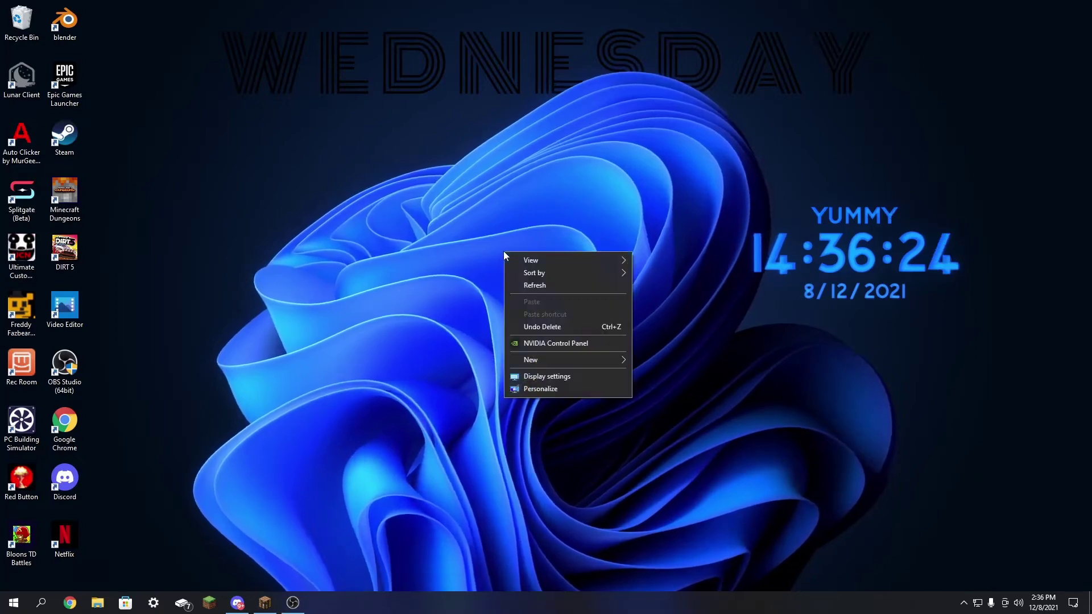
click(587, 342)
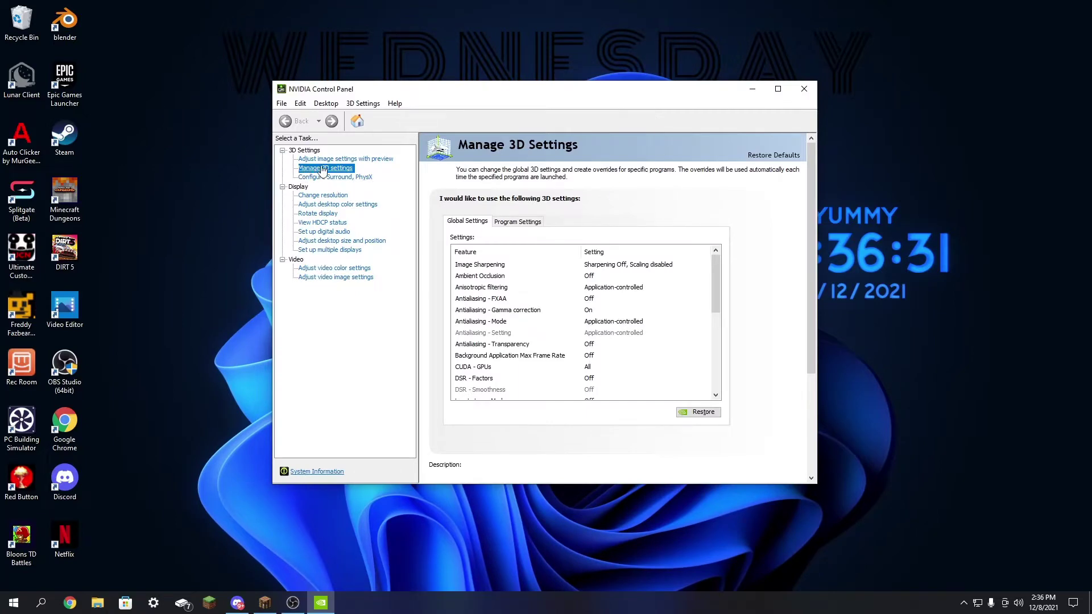
drag(715, 278, 716, 397)
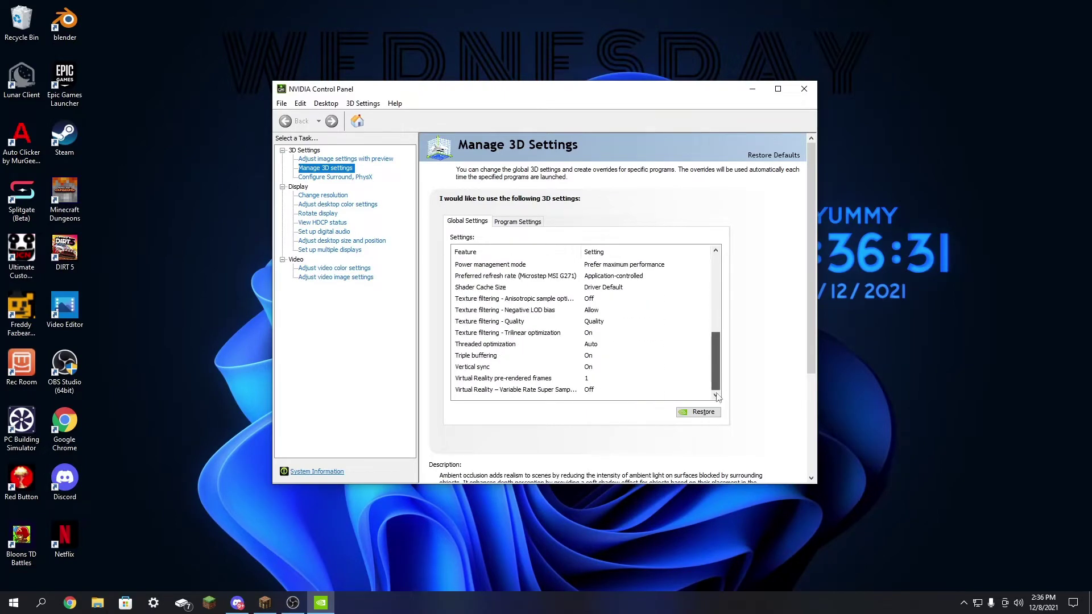
- Set the global Vertical sync option to Adaptive
click(588, 369)
click(593, 367)
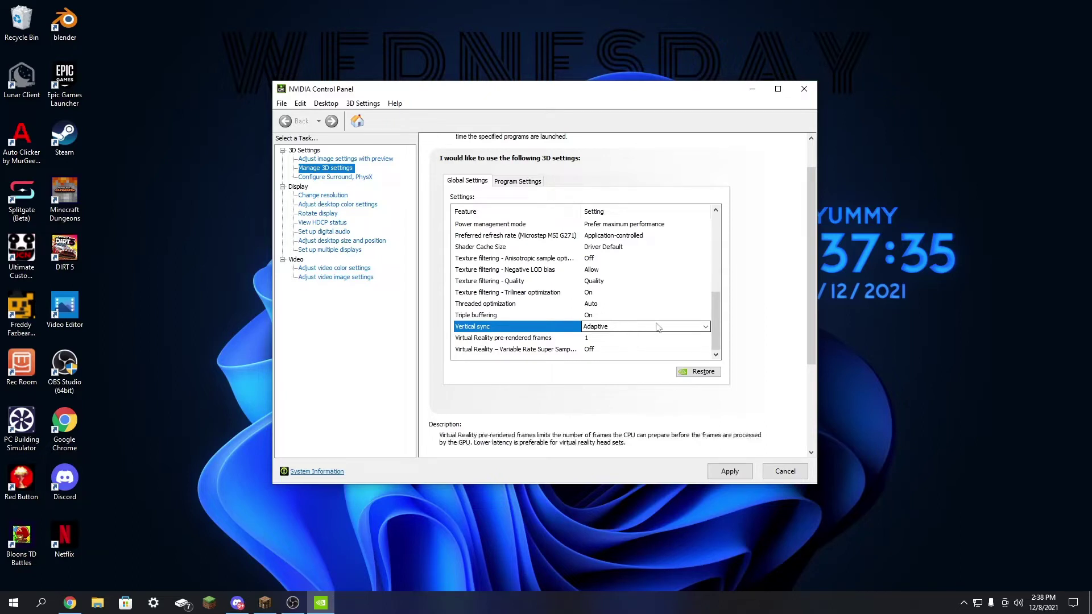
- Check VR pre-rendered frames stays at 1, then switch Vertical sync to Fast
click(679, 339)
click(683, 338)
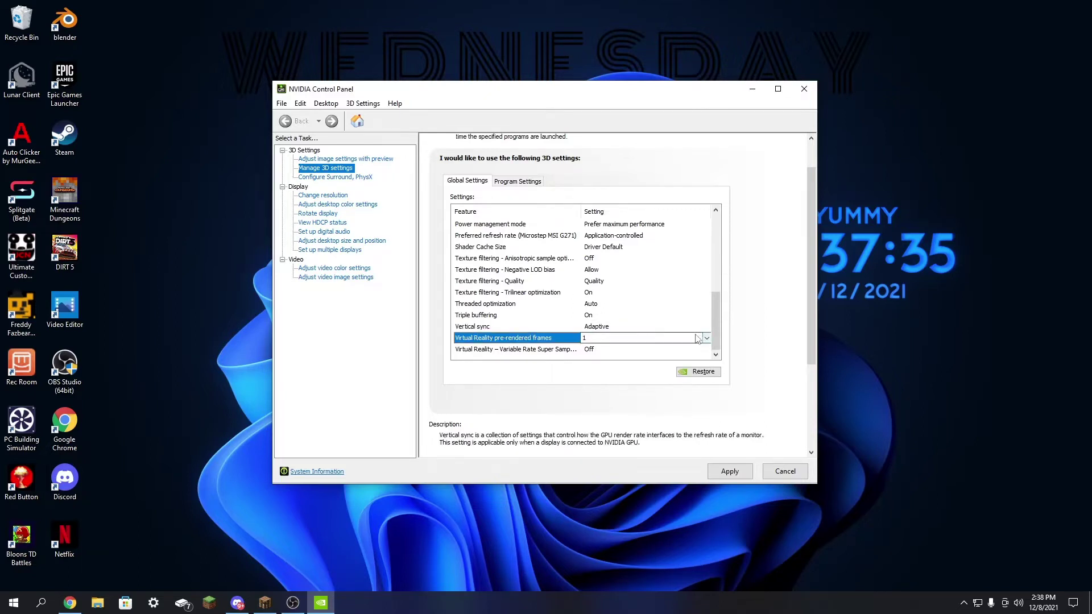
click(627, 328)
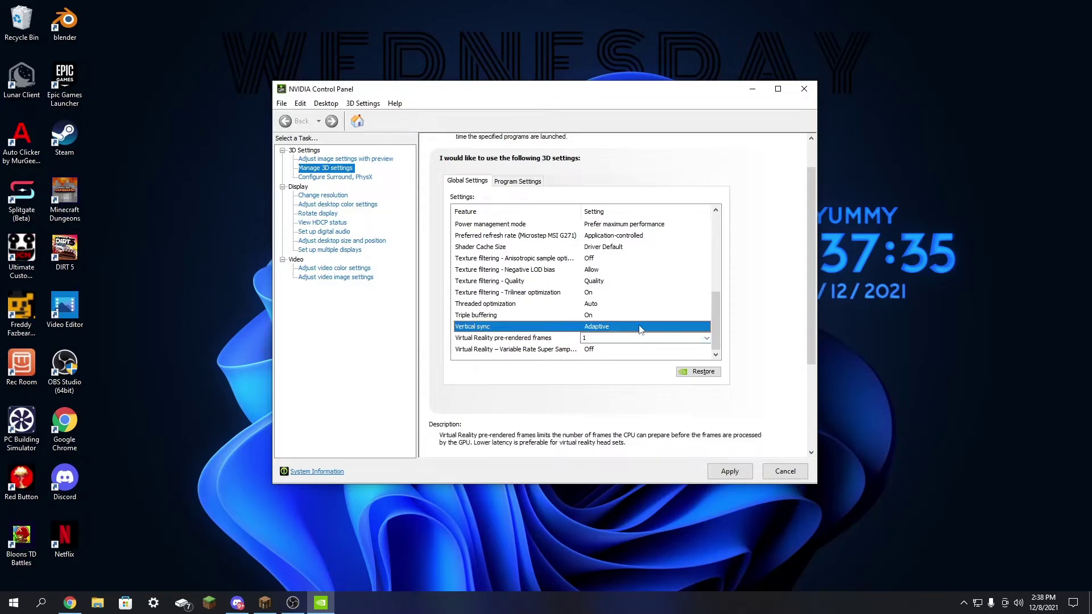
click(648, 329)
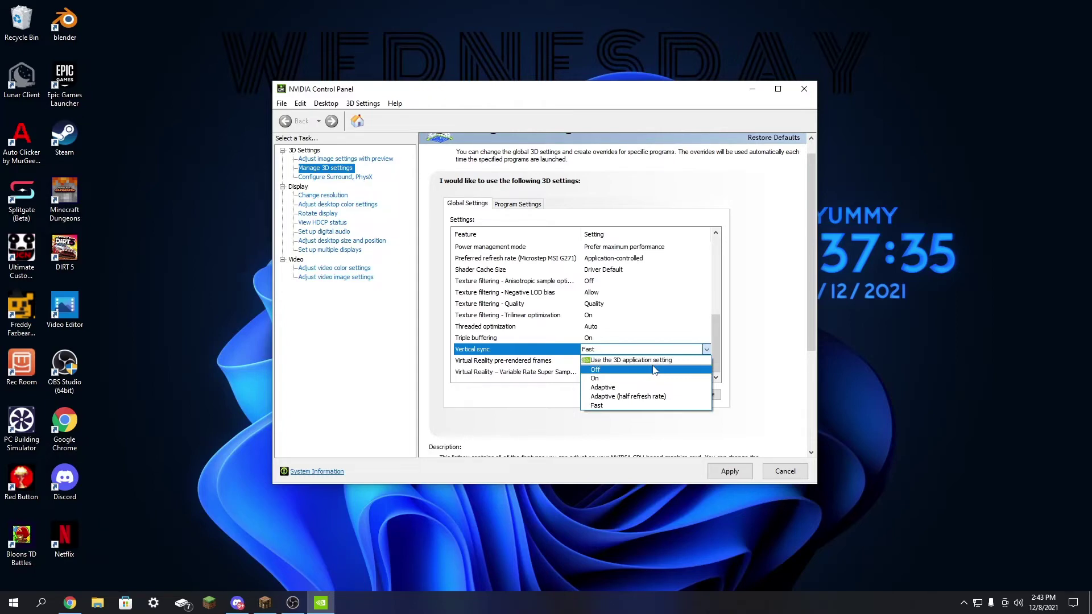
click(734, 271)
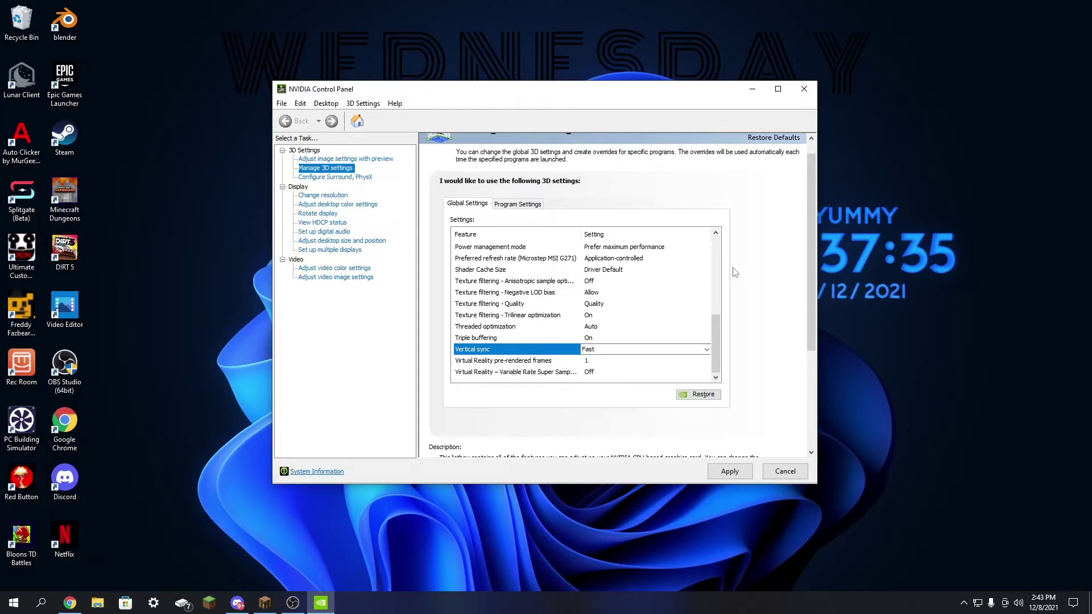
click(640, 350)
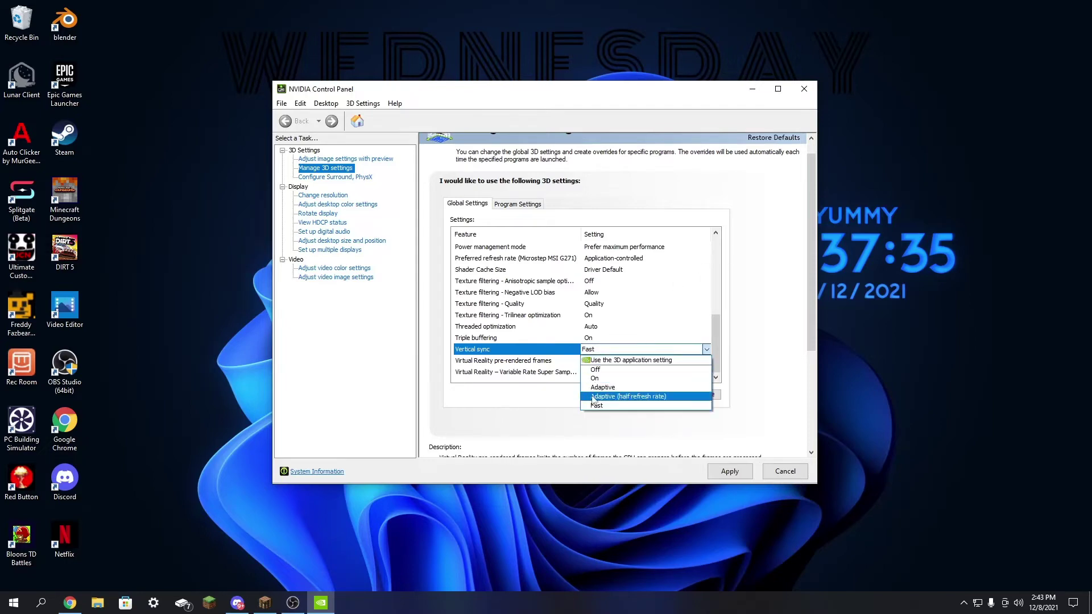
click(595, 405)
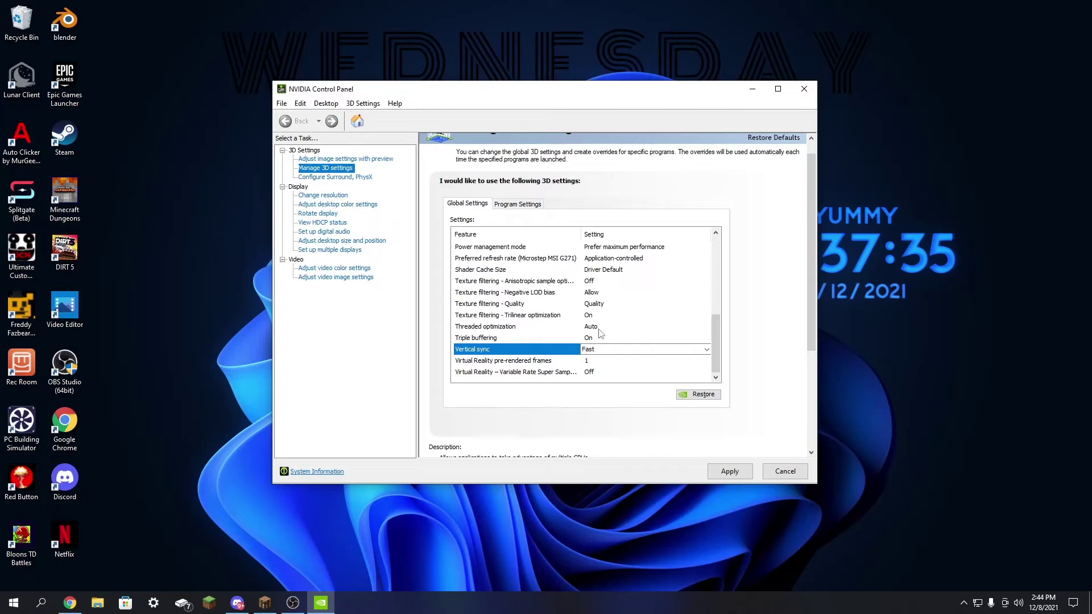
scroll(589, 341, up, 1)
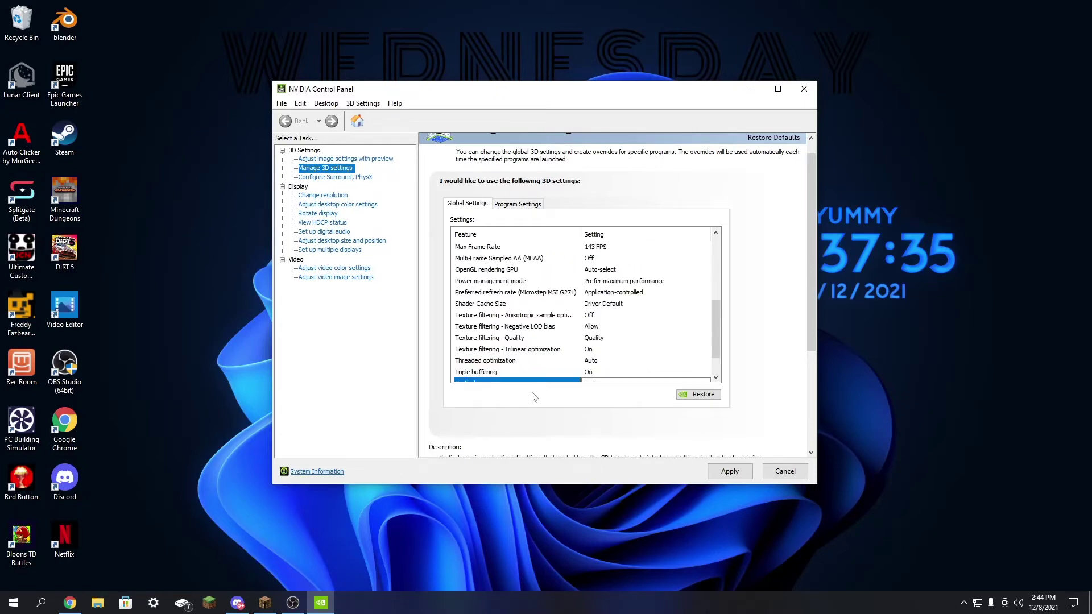
- Keep Power management mode on Prefer maximum performance and apply the settings
click(610, 287)
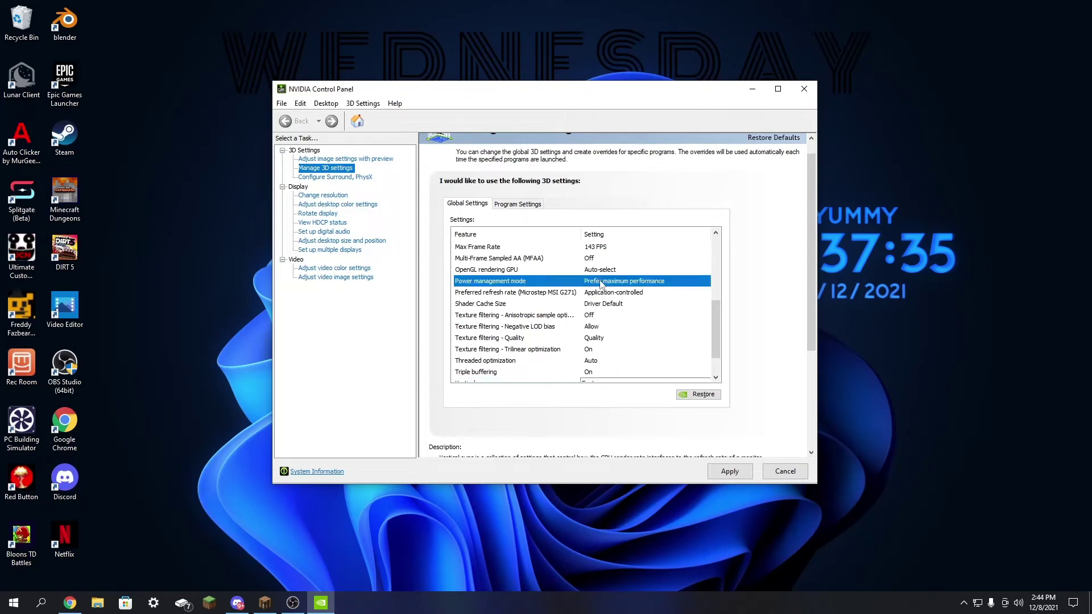
click(648, 287)
click(631, 312)
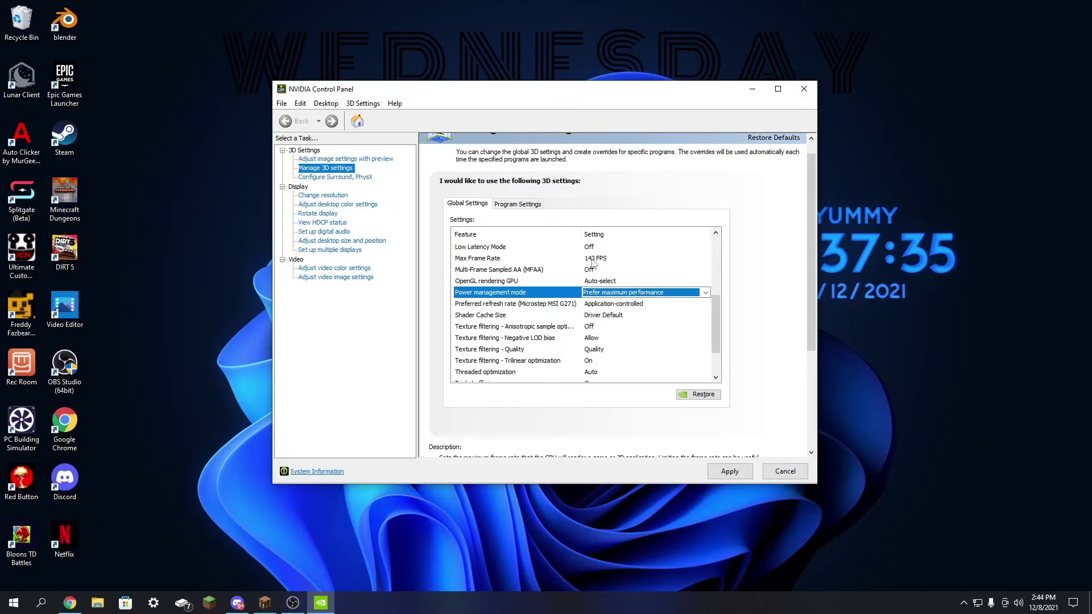
scroll(597, 265, up, 5)
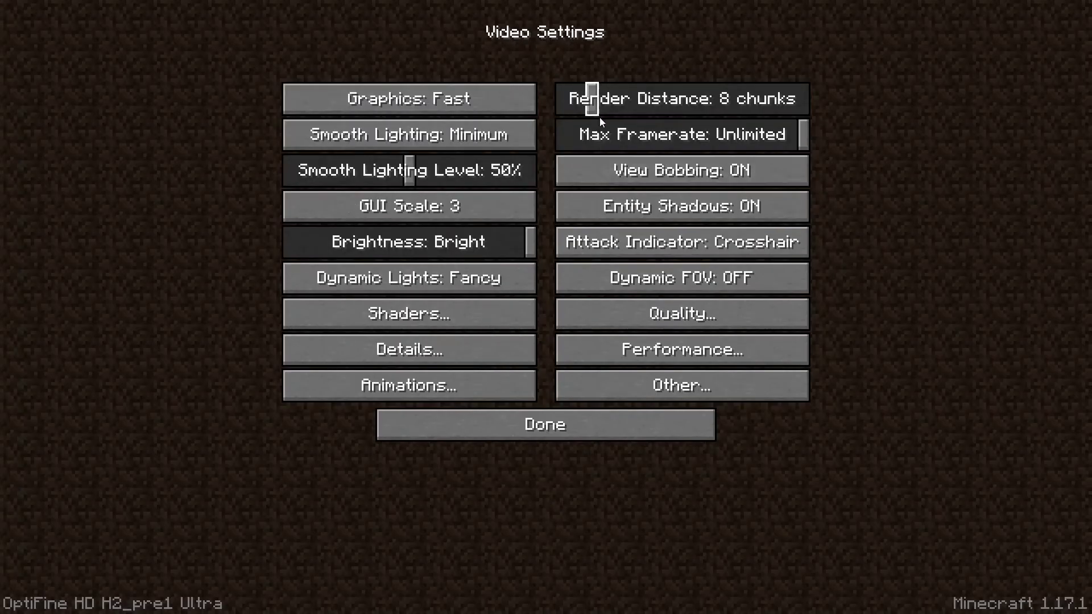
- Drag Max Framerate down to 145 fps, keeping Render Distance at 8 chunks
mouse_move(803, 134)
mouse_down()
mouse_move(673, 135)
mouse_move(697, 134)
mouse_up()
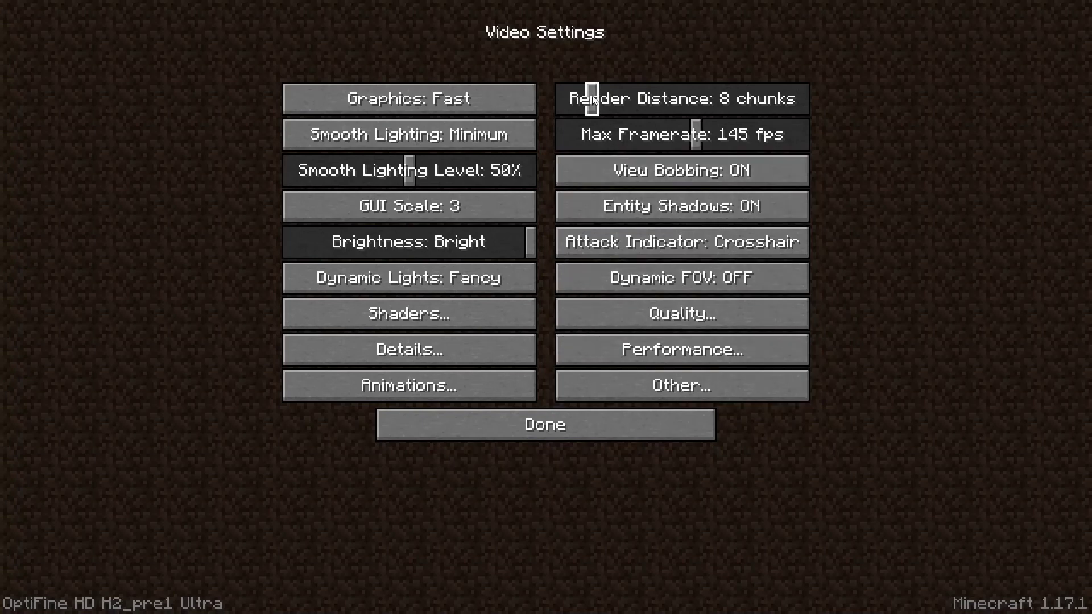
drag(591, 101, 591, 101)
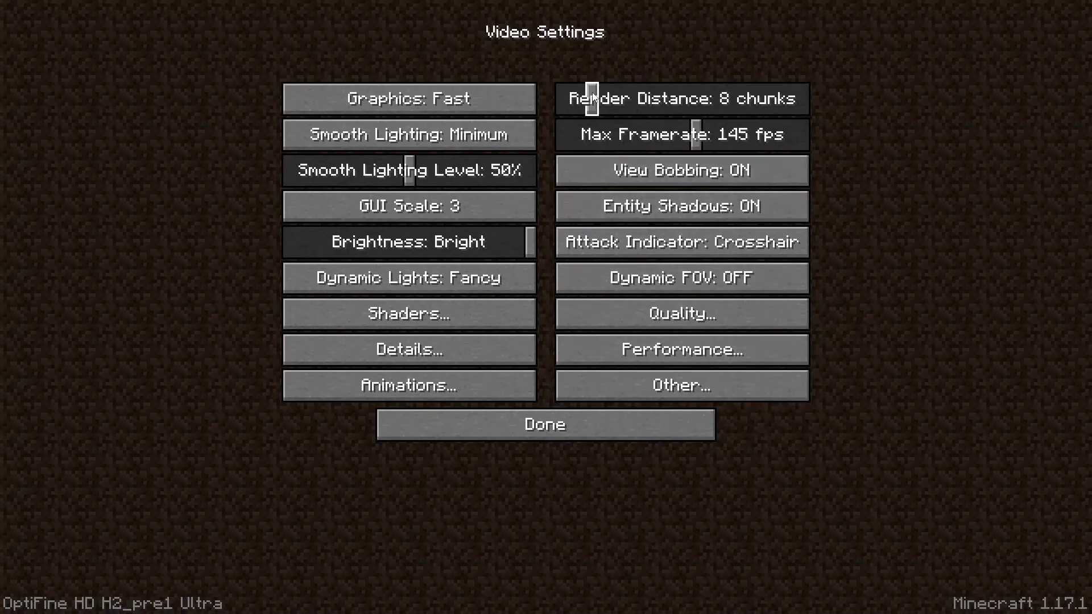